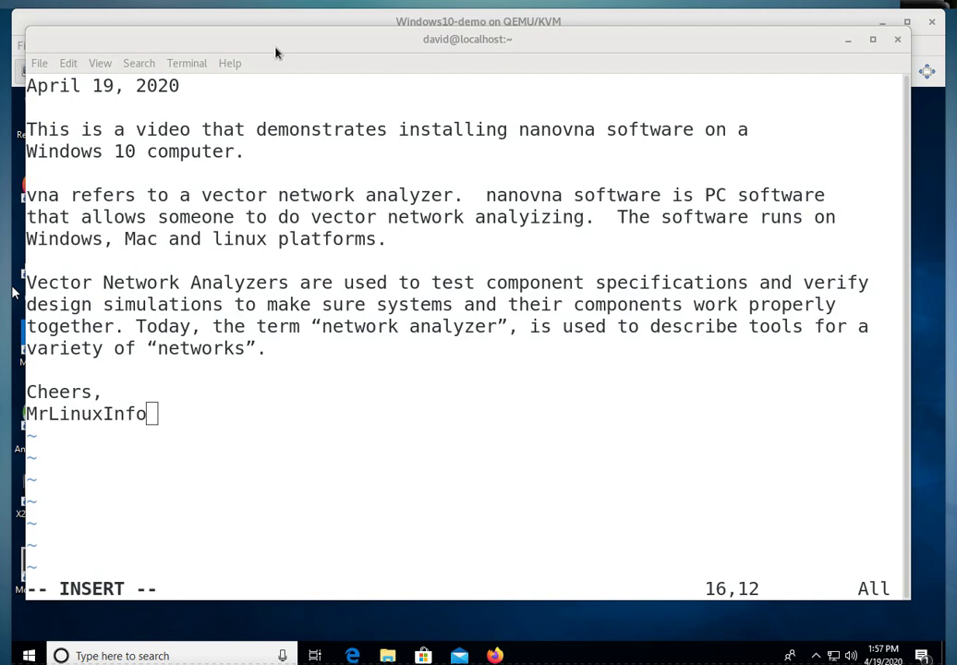
# Minimize the Vim notes window with Super+H to uncover the Windows 10 VM desktop
pyautogui.press('super+h')
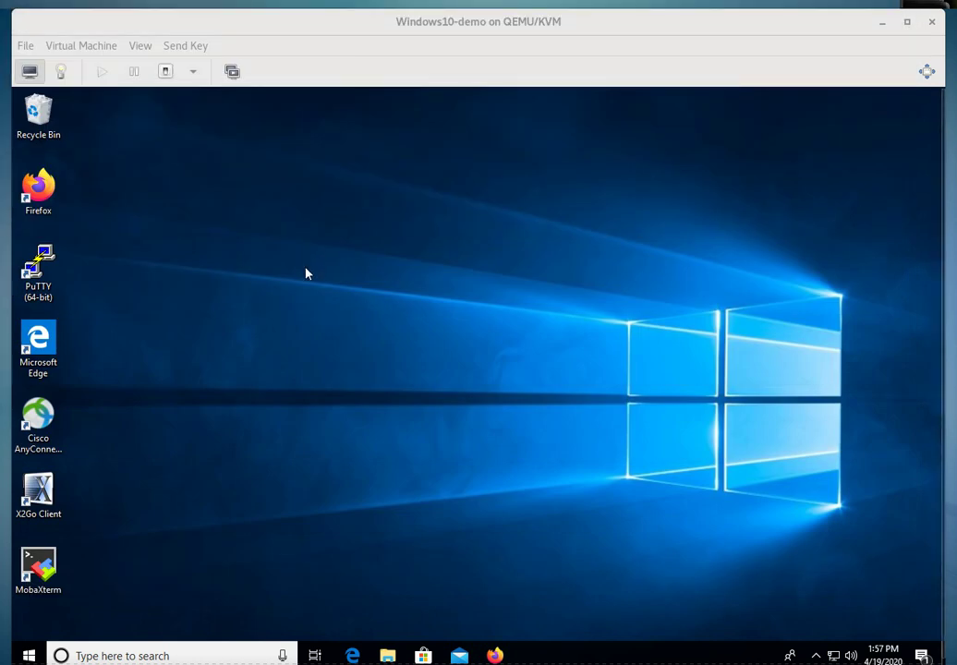
# Launch Firefox from the desktop, enter 'https' in its address bar, and return to the Vim notes
pyautogui.click(42, 190)
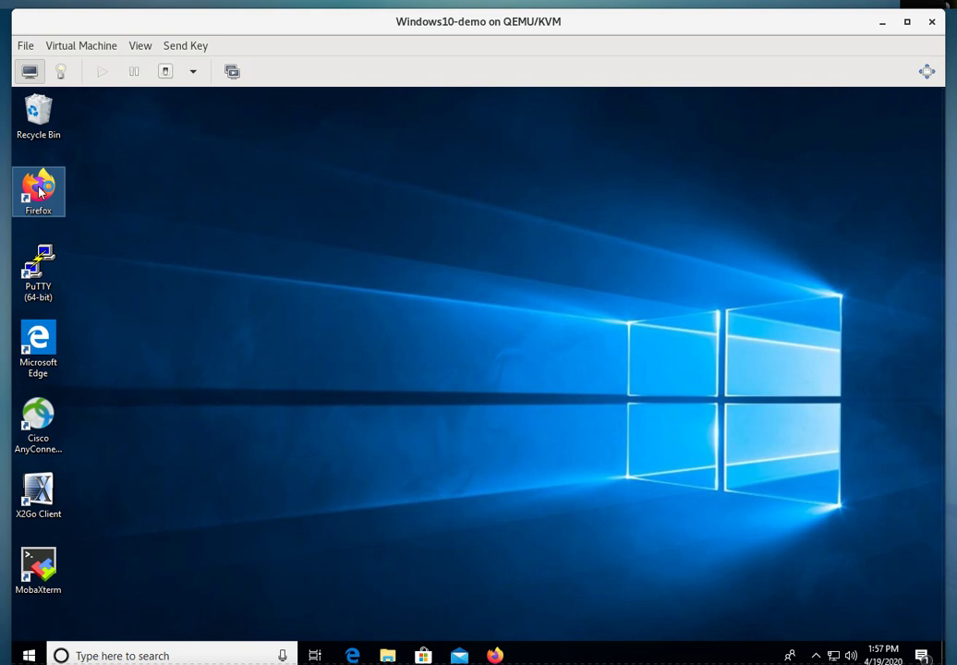
pyautogui.doubleClick(38, 191)
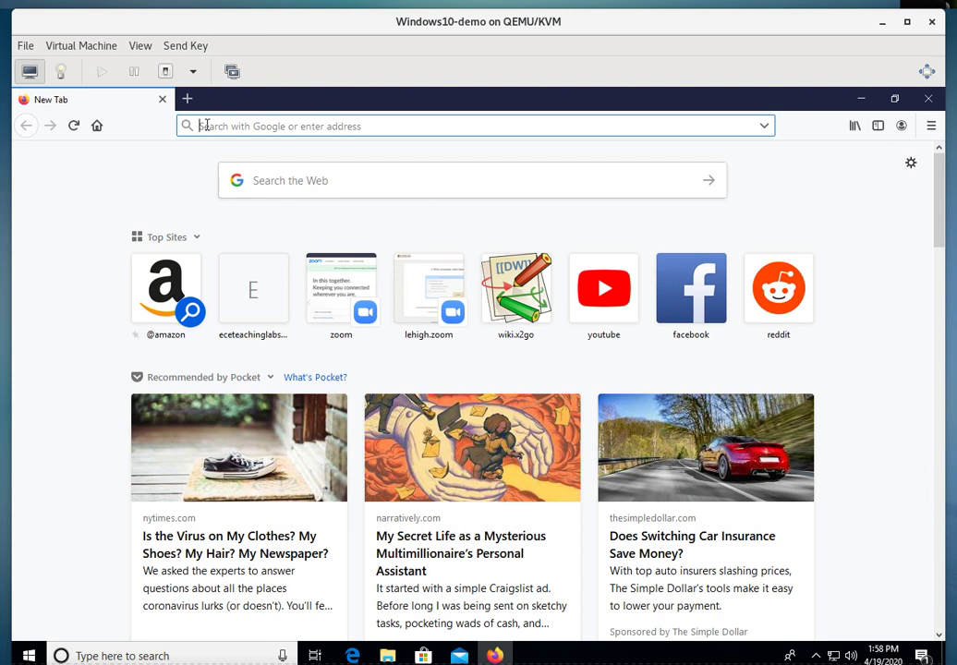
pyautogui.write('ht')
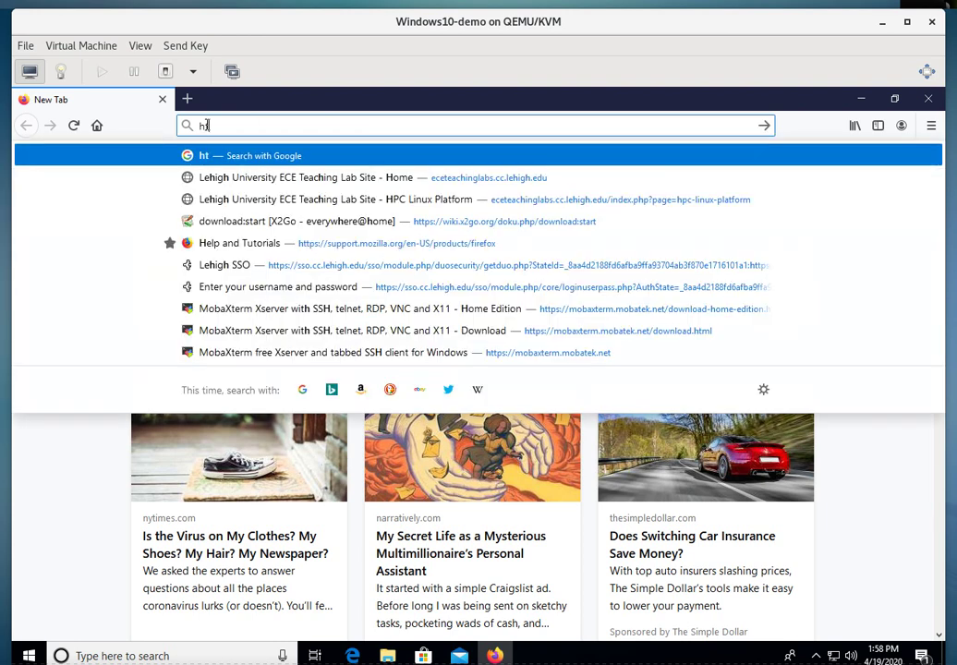
pyautogui.write('tps')
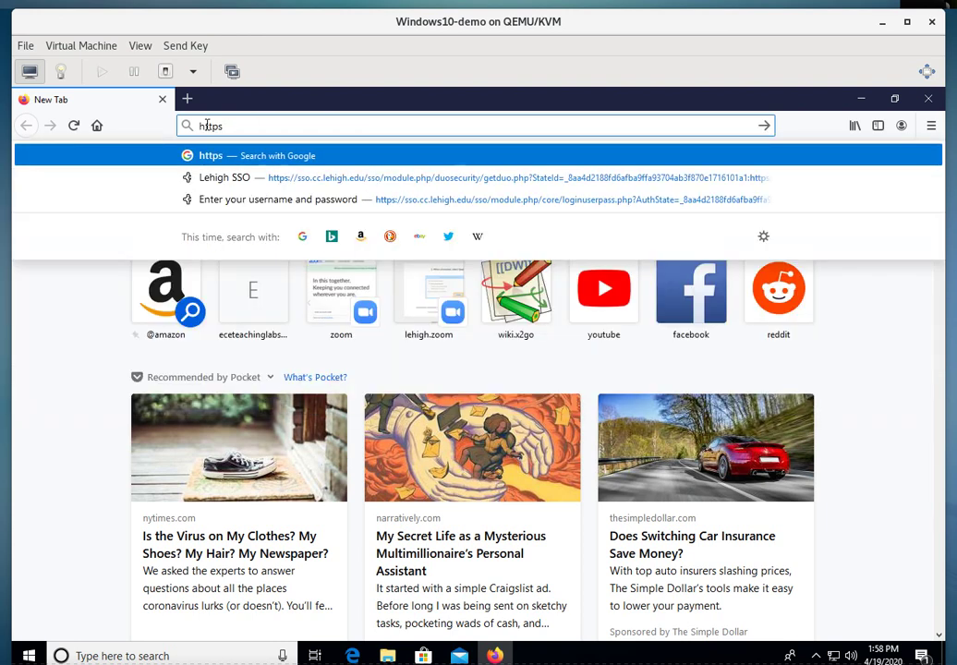
pyautogui.hotkey('alt', 'Tab')
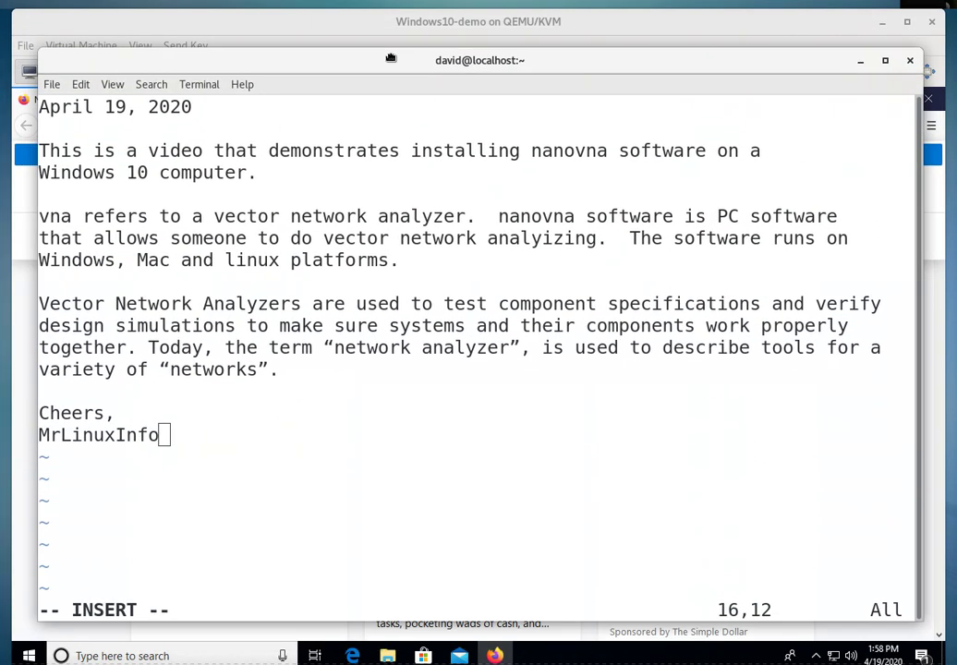
pyautogui.press('Escape')
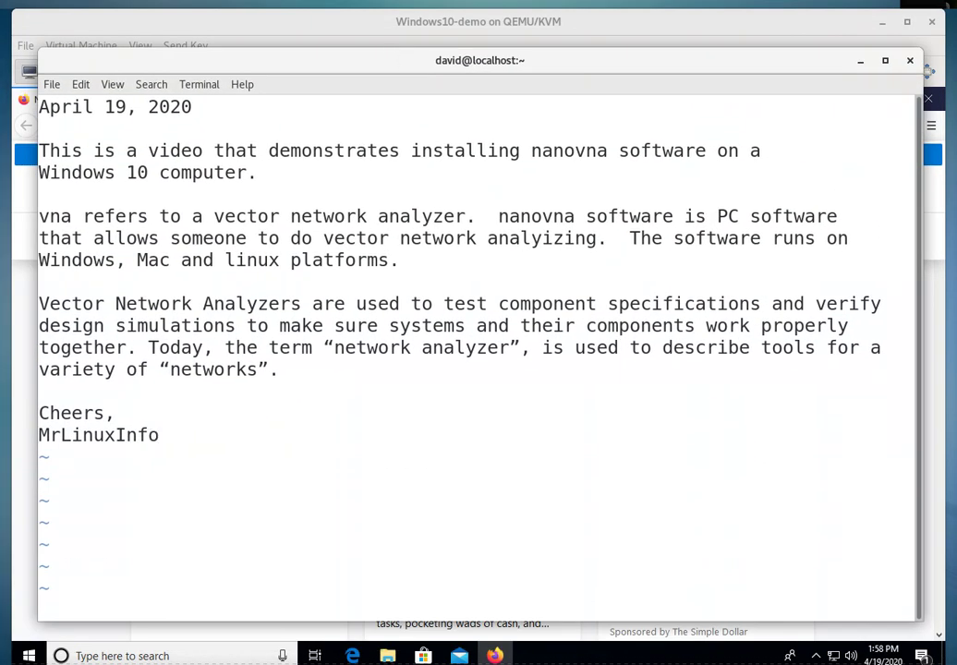
pyautogui.press('k')
pyautogui.press('k')
pyautogui.press('k')
pyautogui.press('o')
pyautogui.press('Return')
pyautogui.write('https')
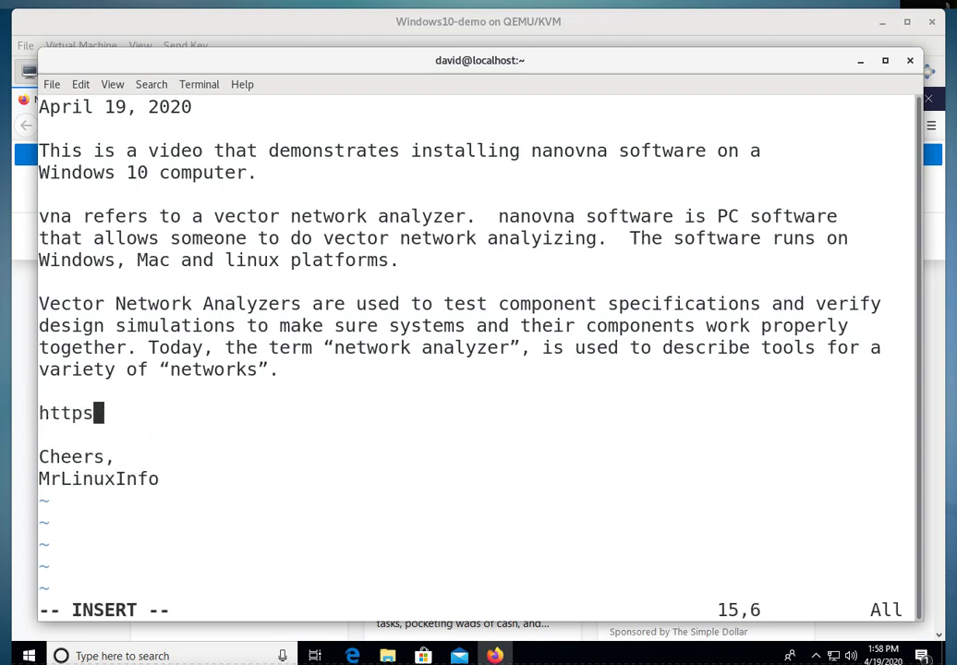
pyautogui.write('://ge')
pyautogui.press('BackSpace')
pyautogui.write('ithub.com/mih')
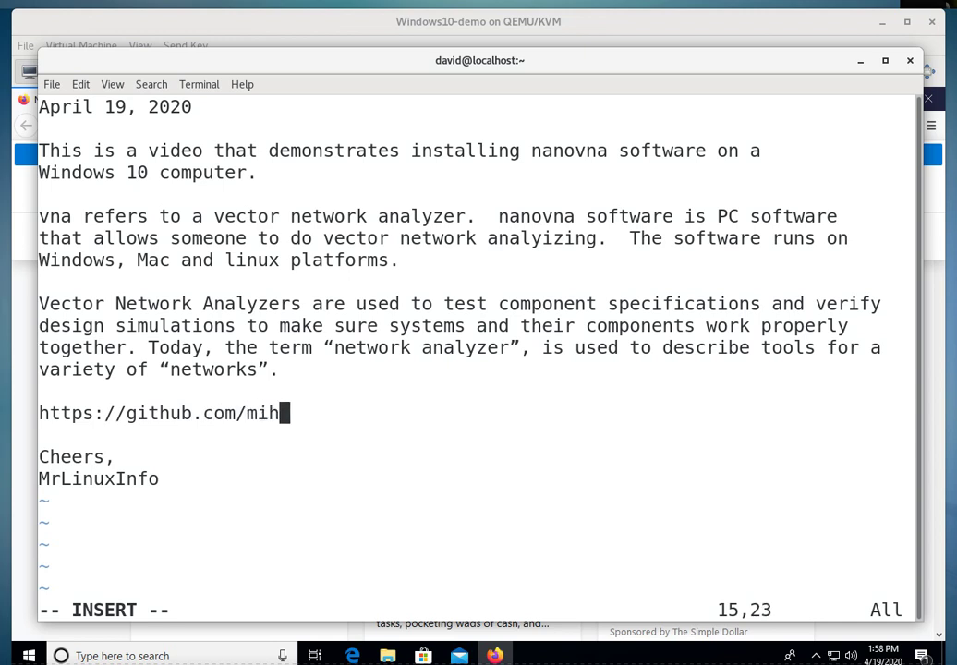
pyautogui.write('tjel/noan')
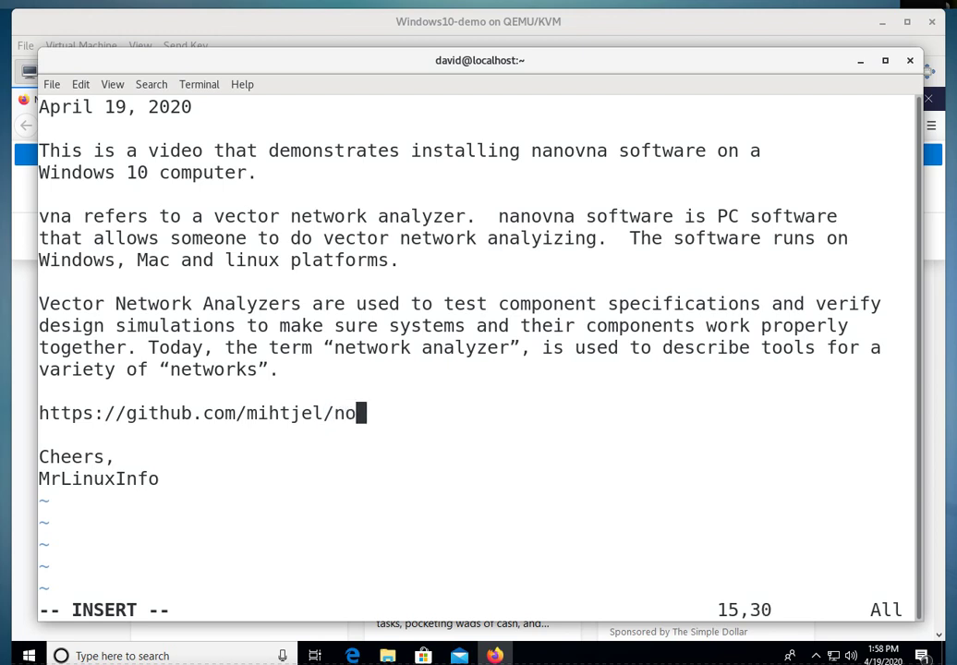
pyautogui.press('BackSpace')
pyautogui.press('BackSpace')
pyautogui.press('BackSpace')
pyautogui.write('anovna-')
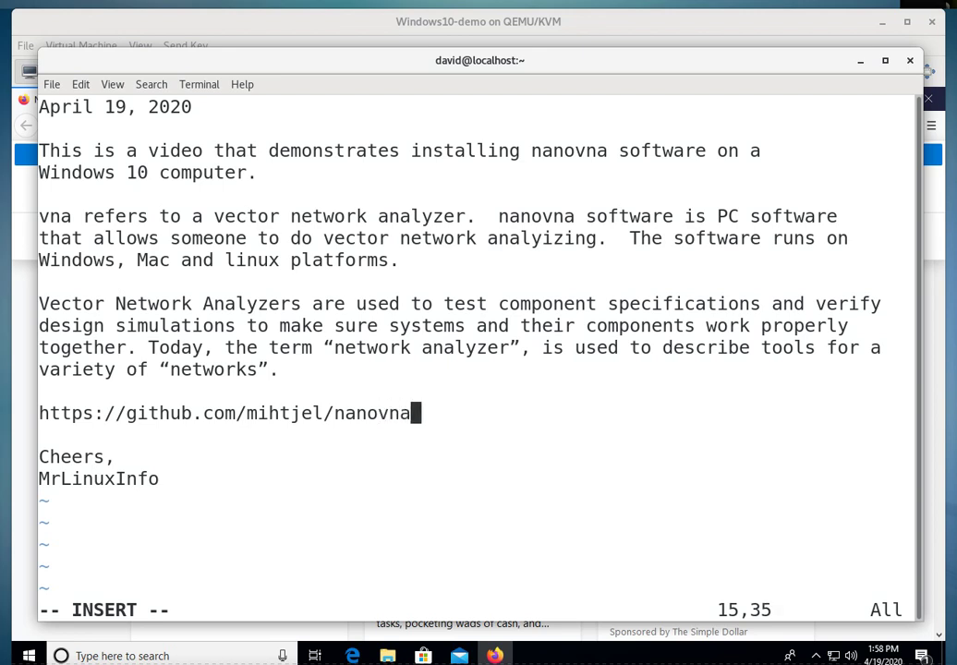
pyautogui.write('saver')
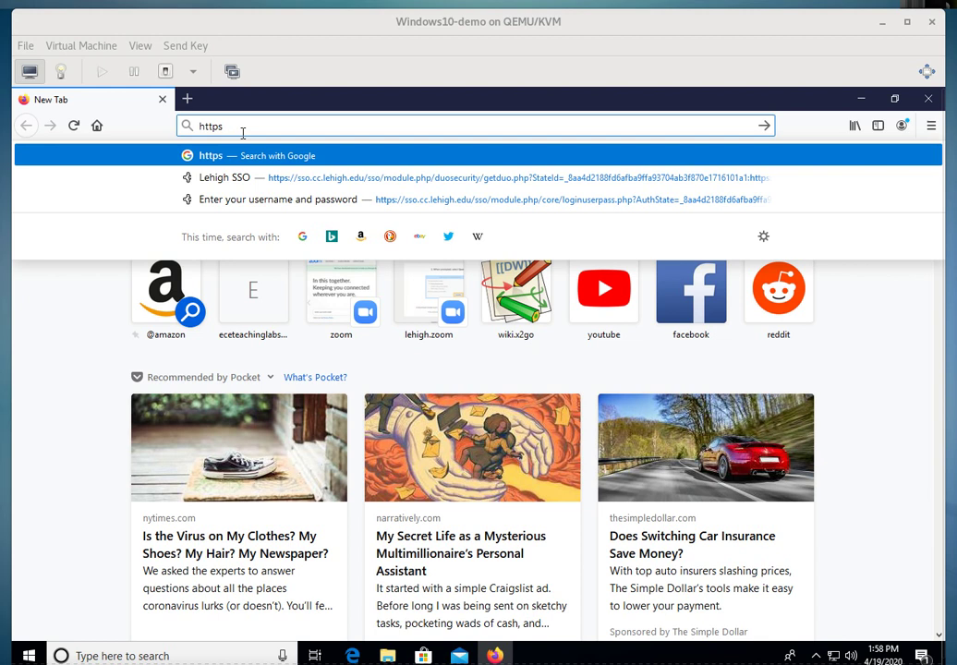
pyautogui.click(235, 120)
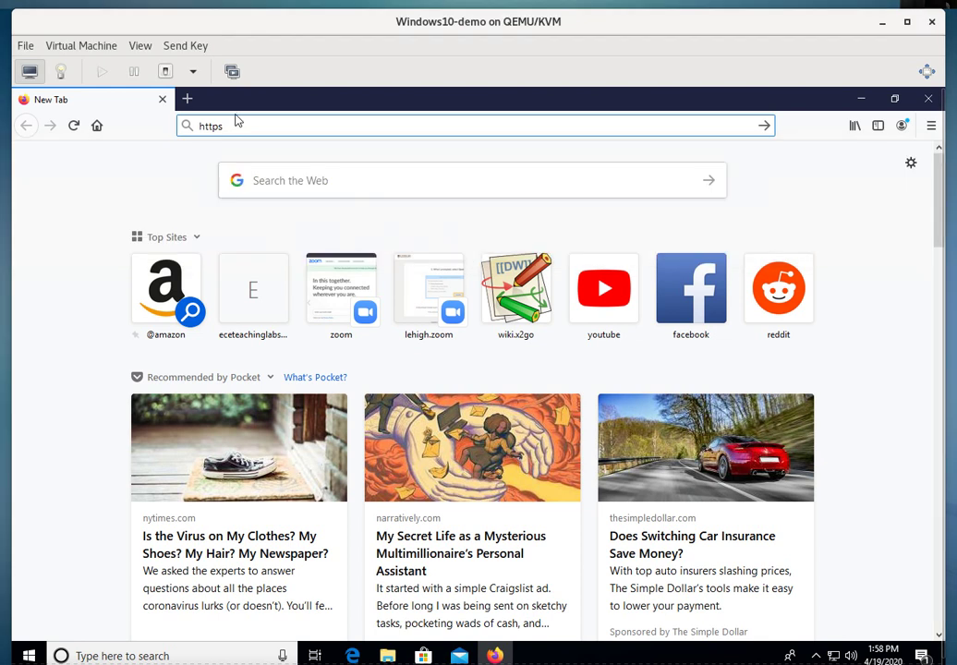
pyautogui.write(':')
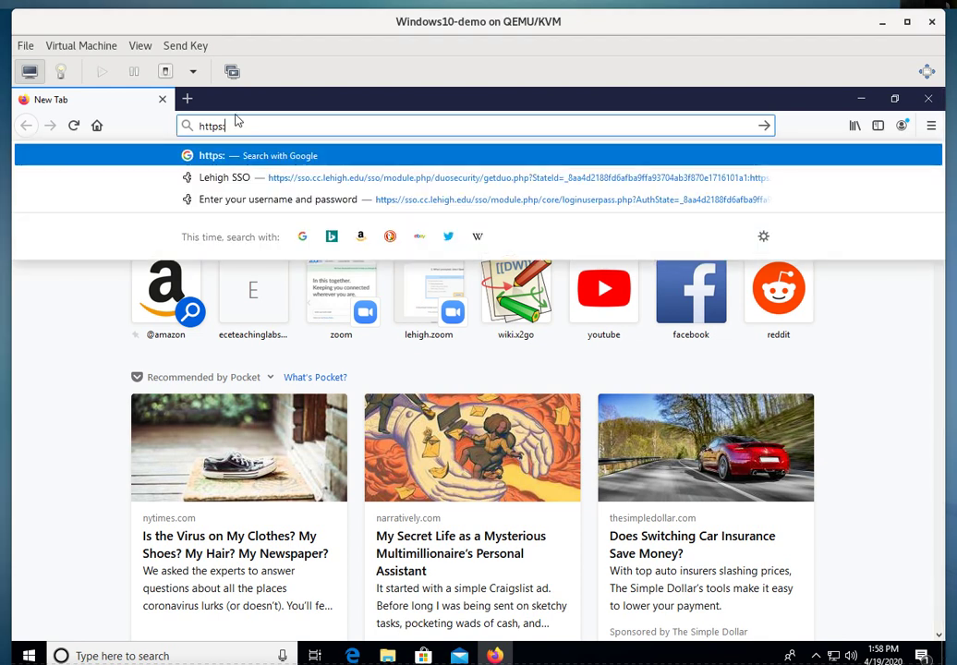
pyautogui.write('//github')
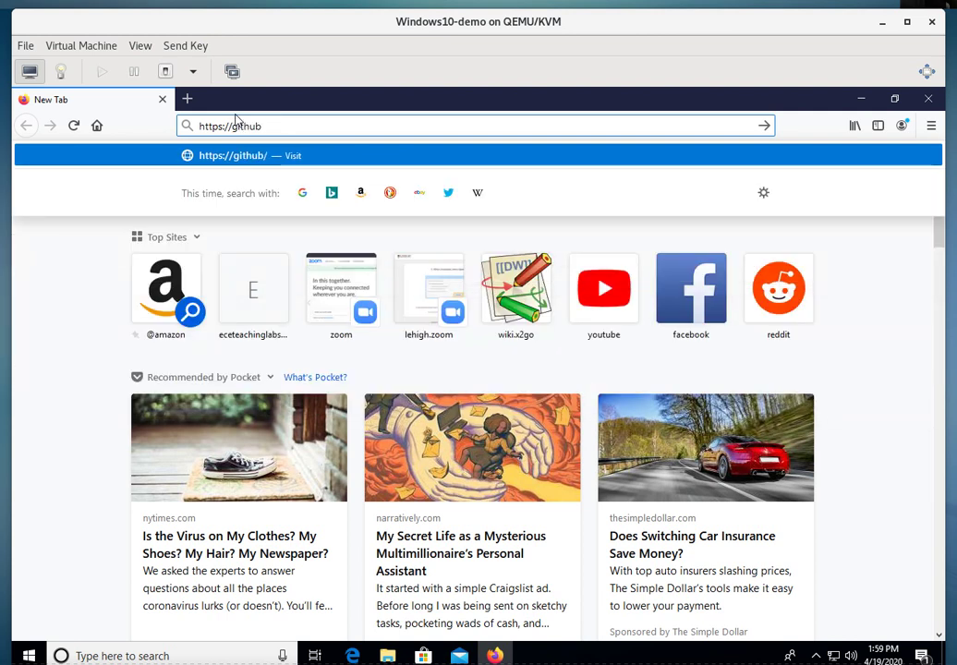
pyautogui.write('.com/')
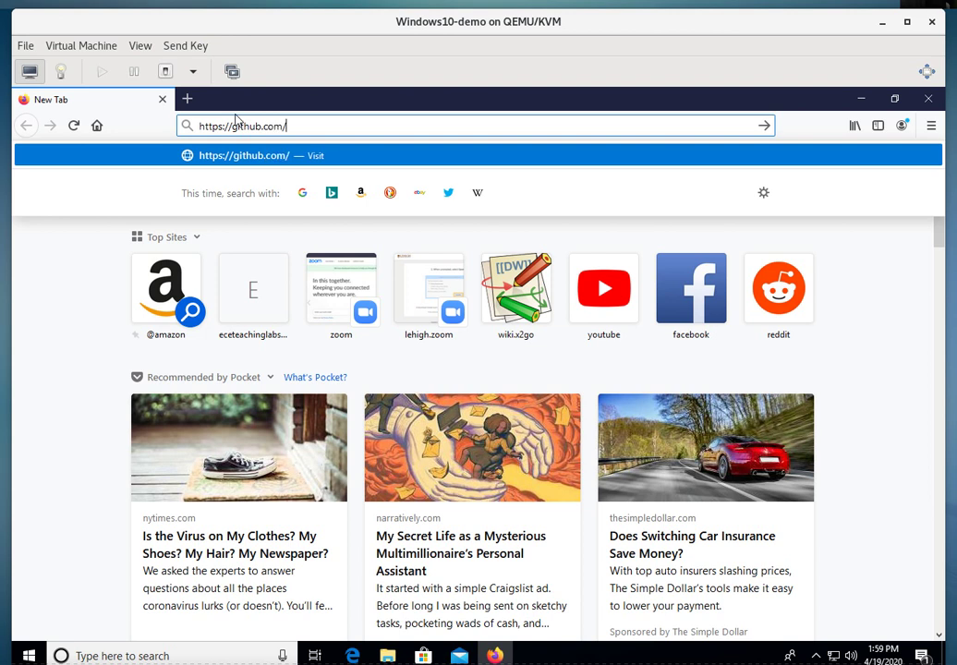
pyautogui.write('mihtjel/')
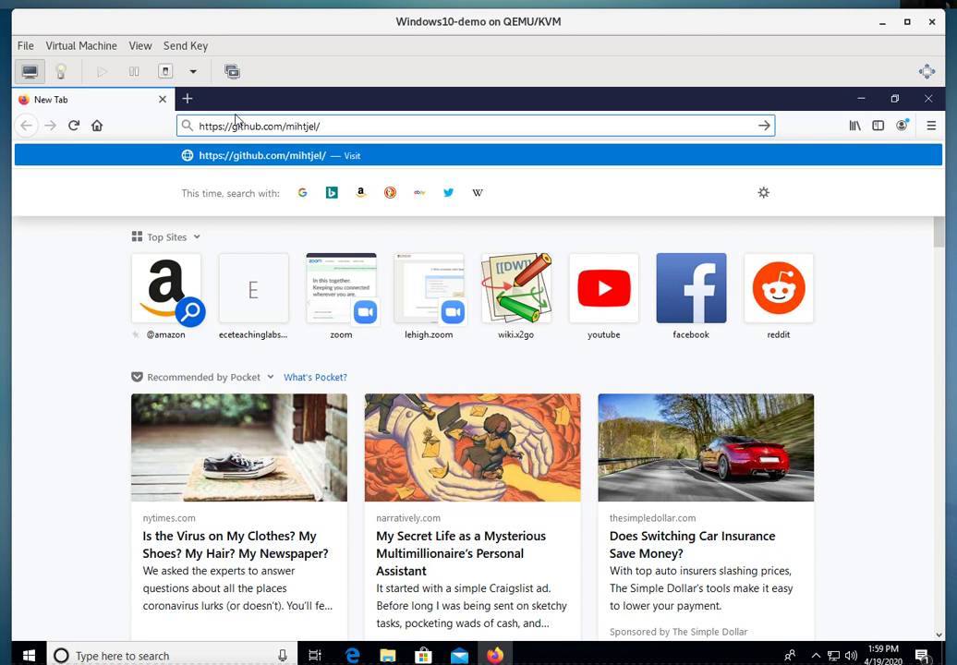
pyautogui.write('nanovna-')
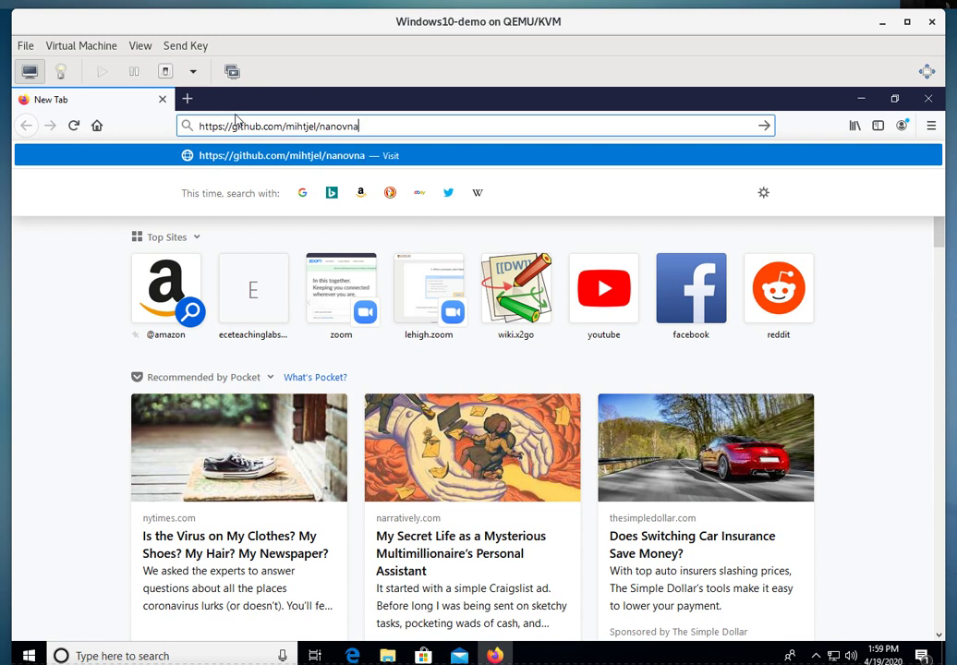
pyautogui.write('saver')
# Load the mihtjel/nanovna-saver repository and scroll the README to its Windows binary releases section
pyautogui.press('Return')
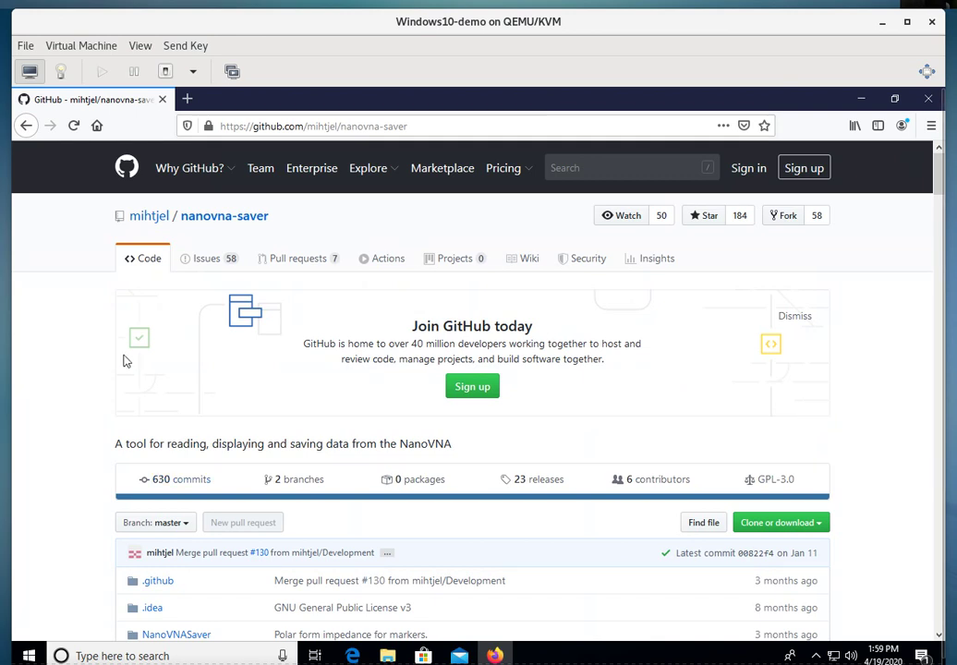
pyautogui.scroll(-3, 124, 363)
pyautogui.scroll(-6, 132, 360)
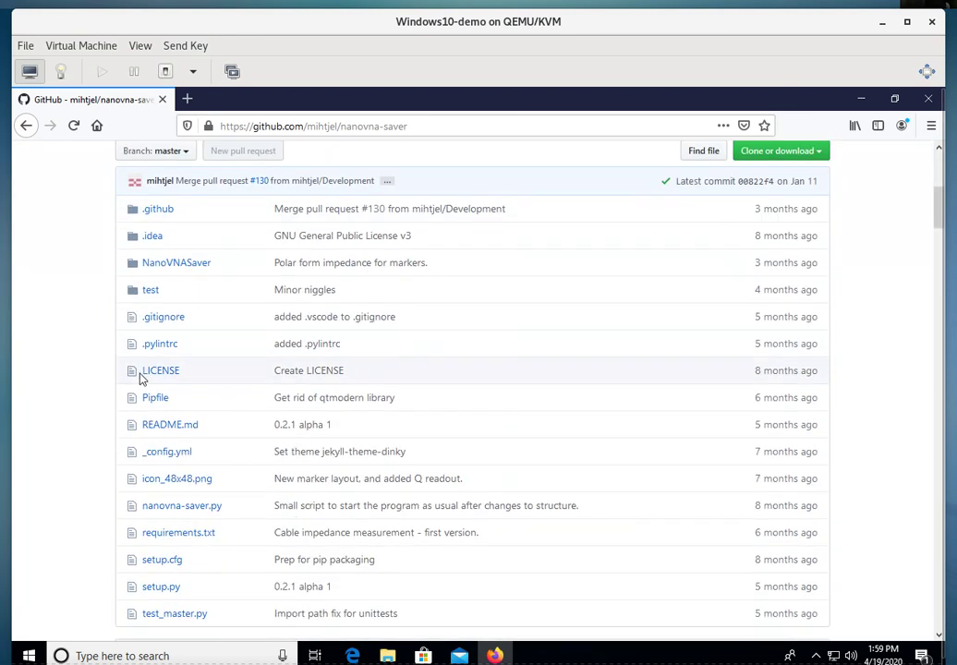
pyautogui.scroll(-7, 240, 420)
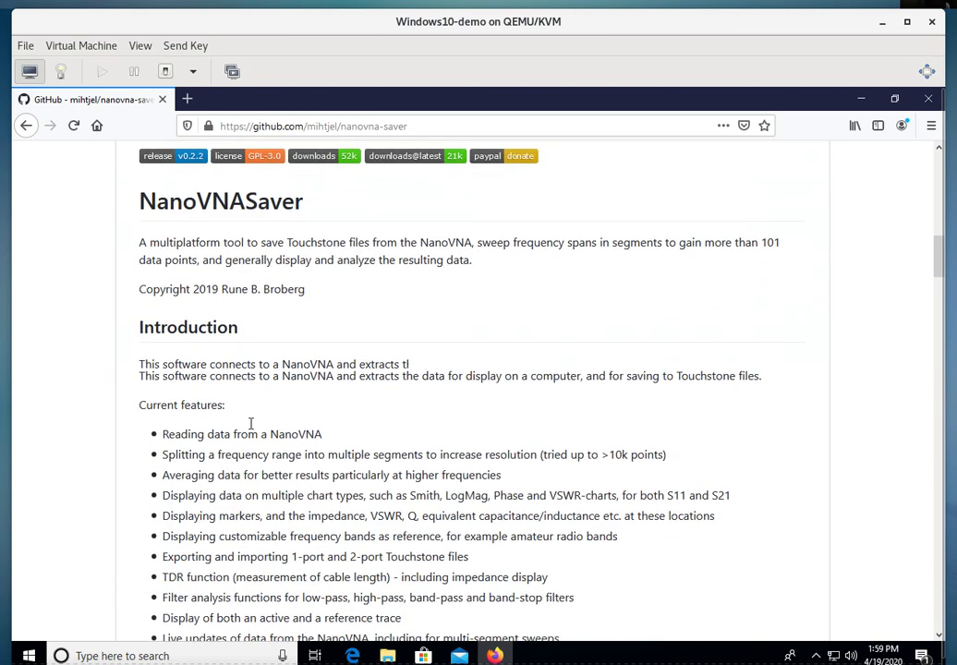
pyautogui.scroll(-7, 337, 459)
pyautogui.scroll(1, 325, 466)
pyautogui.scroll(1, 306, 425)
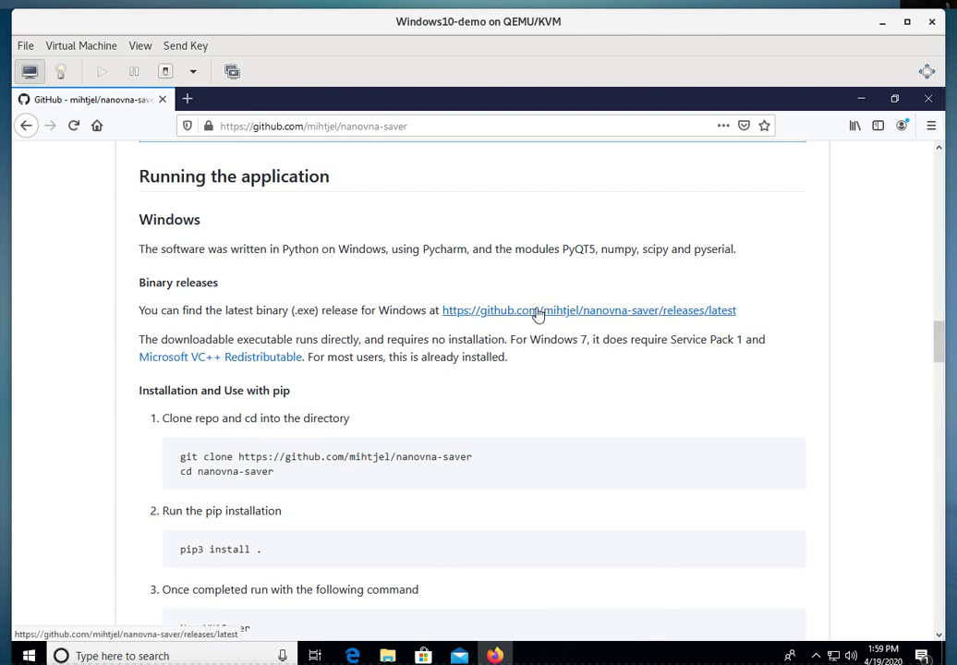
# Open the v0.2.2 release page and save nanovna-saver-v0.2.2-1.exe (51.4 MB) from its Assets
pyautogui.click(539, 312)
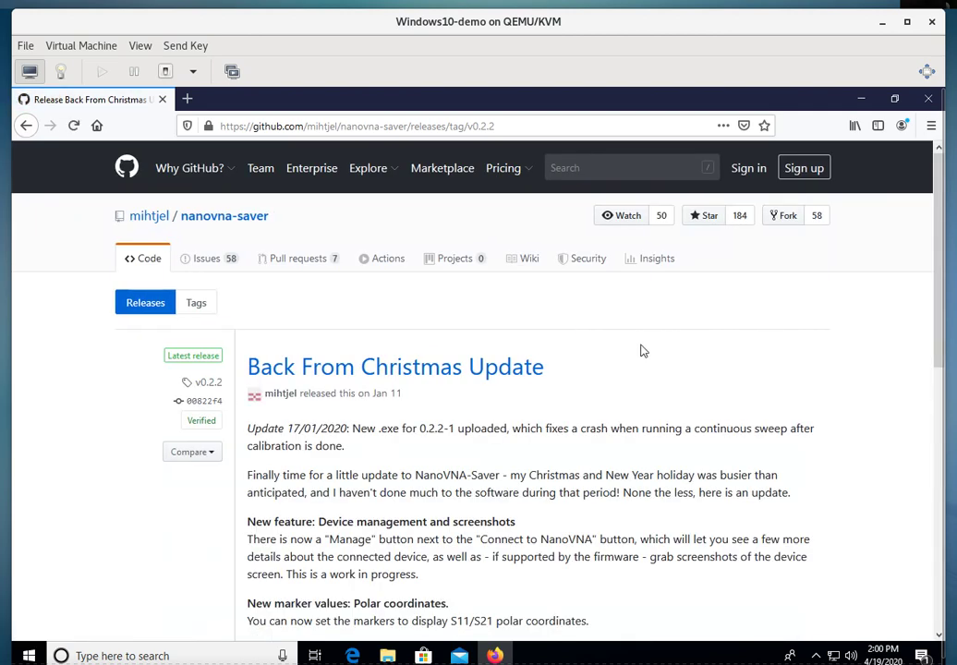
pyautogui.scroll(-10, 644, 351)
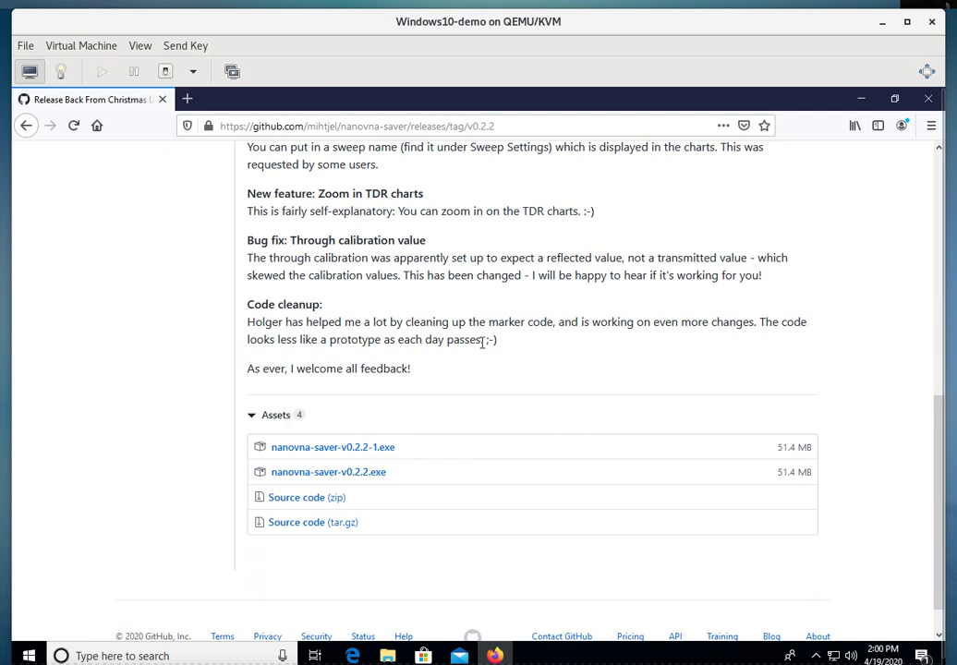
pyautogui.scroll(10, 481, 342)
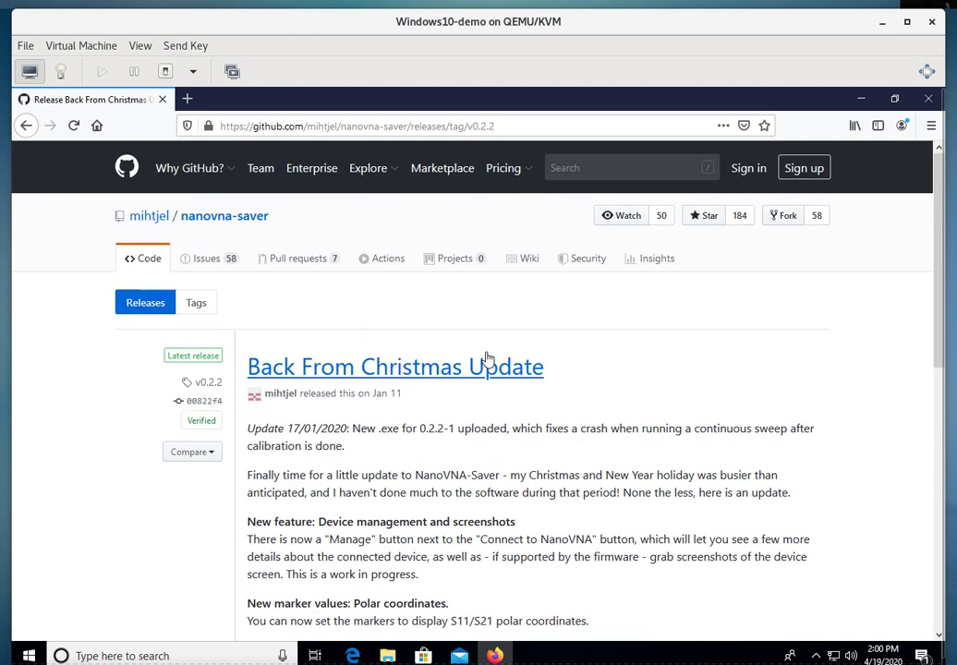
pyautogui.scroll(-5, 487, 358)
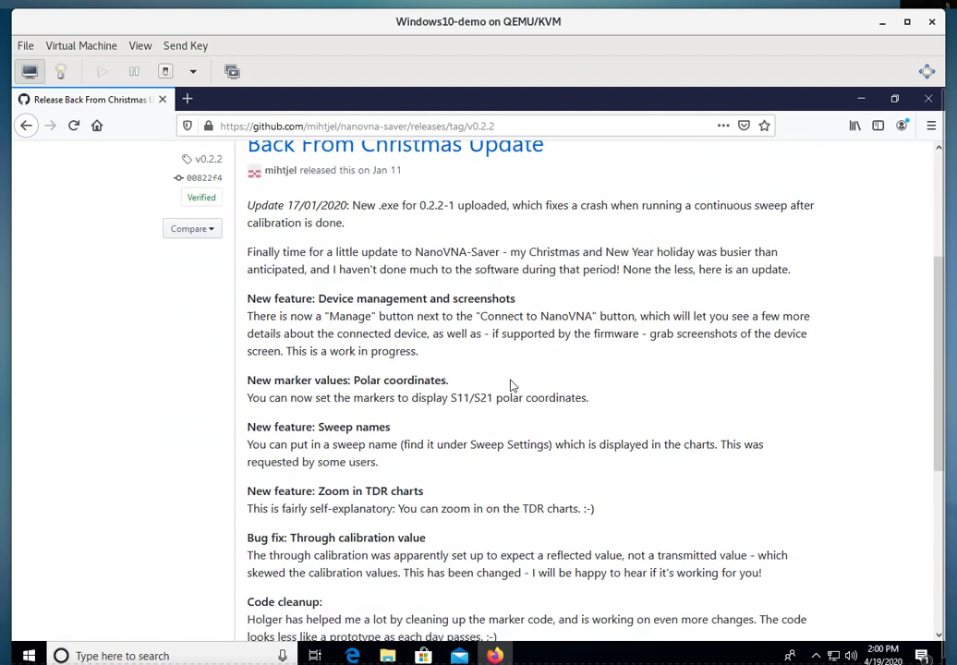
pyautogui.scroll(-8, 512, 387)
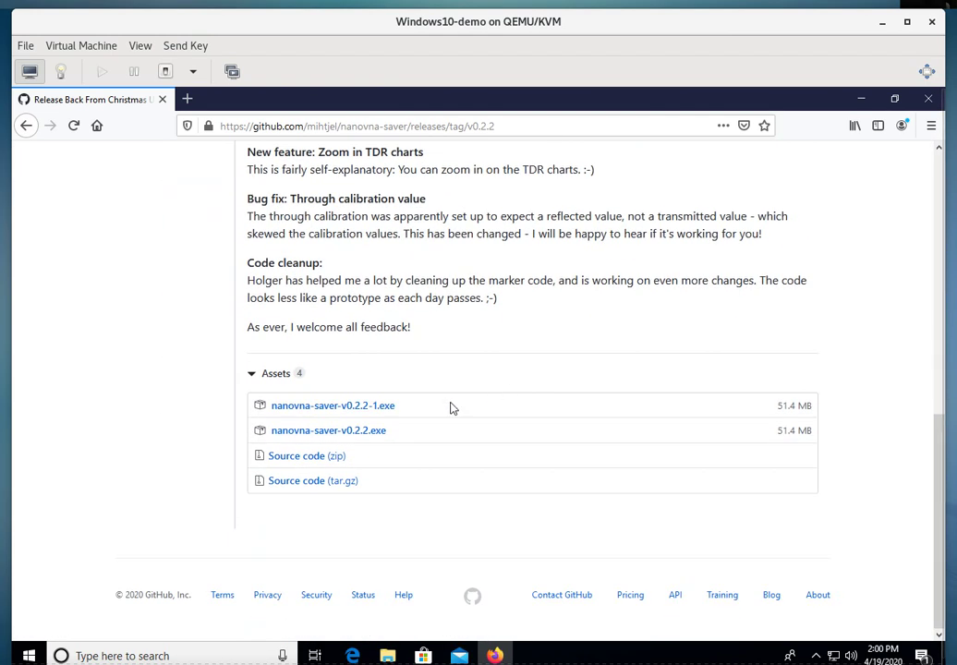
pyautogui.click(334, 410)
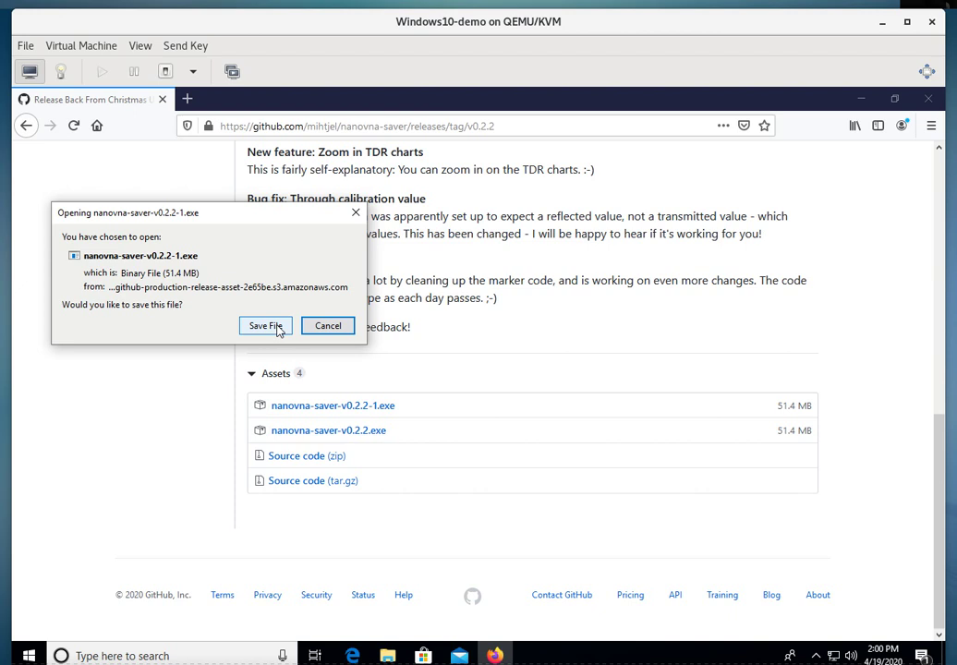
pyautogui.click(276, 328)
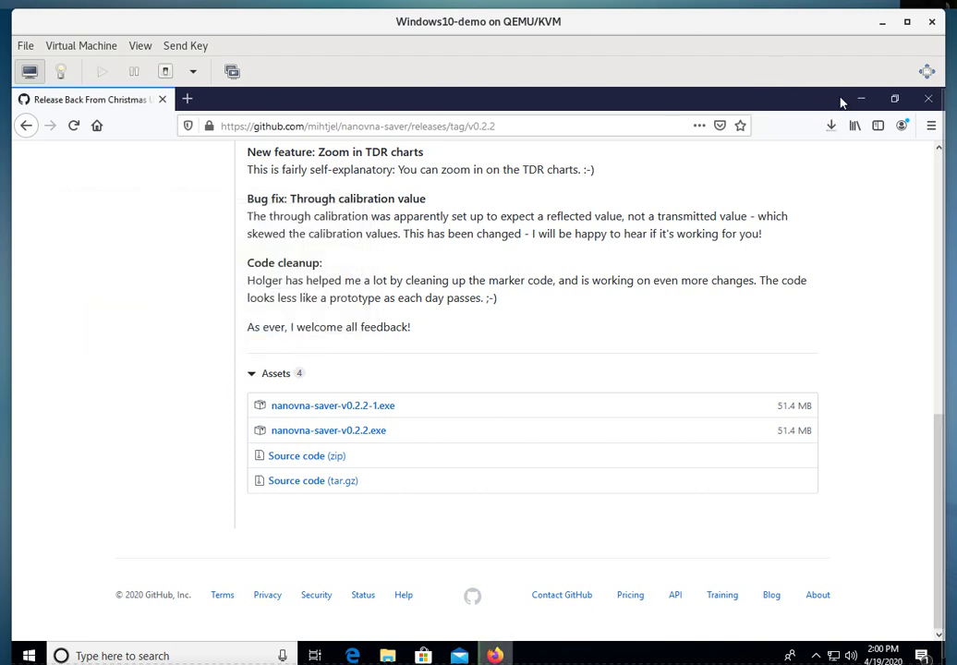
pyautogui.click(831, 126)
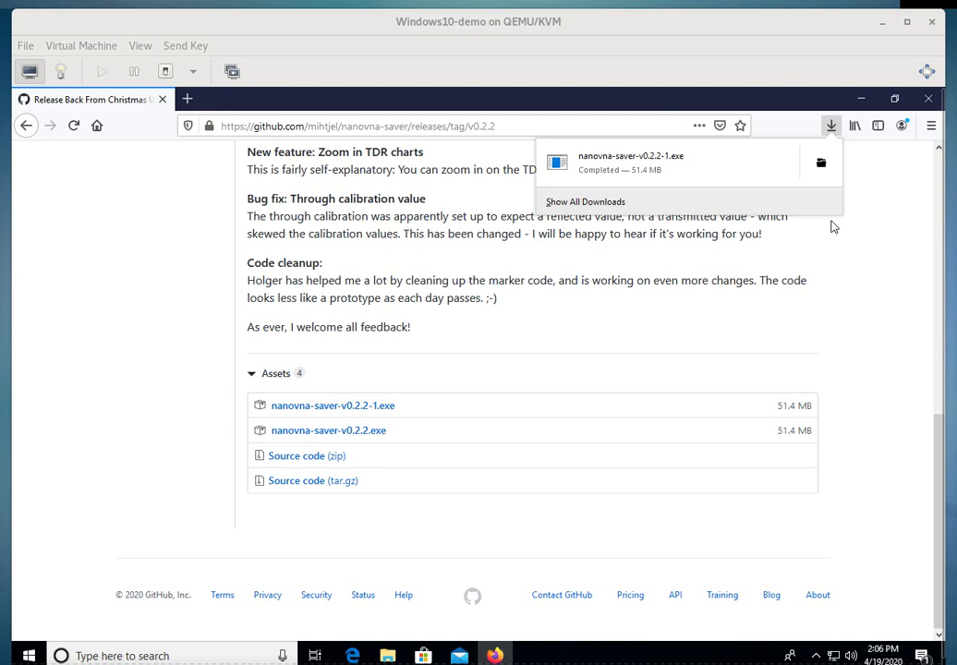
pyautogui.click(890, 203)
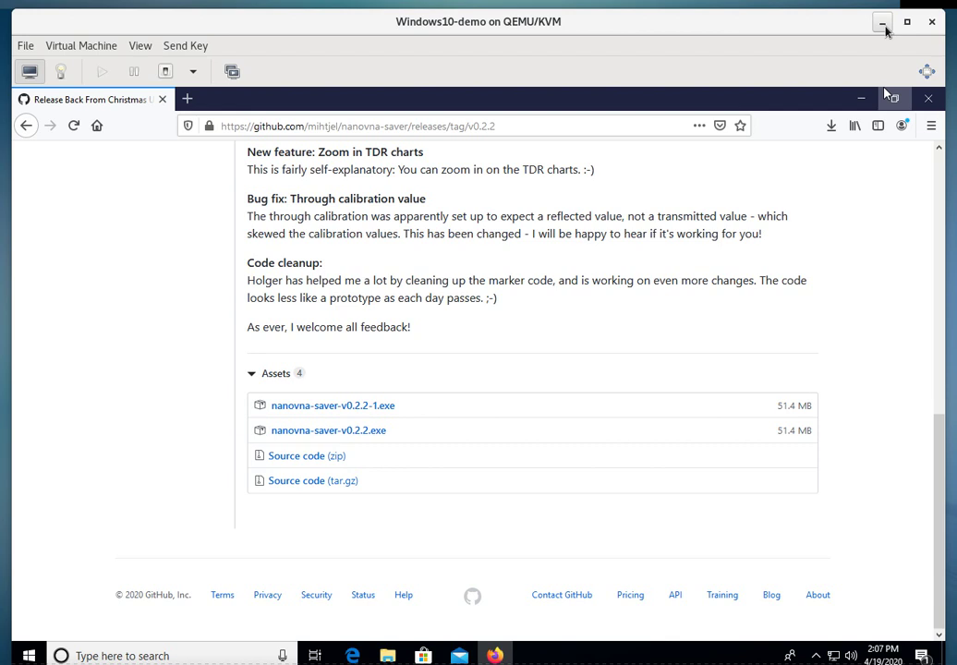
# Reposition the VM window, minimize Firefox, and bring up the Start button's Win+X menu
pyautogui.moveTo(837, 25)
pyautogui.mouseDown()
pyautogui.moveTo(834, 46)
pyautogui.moveTo(835, 32)
pyautogui.mouseUp()
pyautogui.click(881, 32)
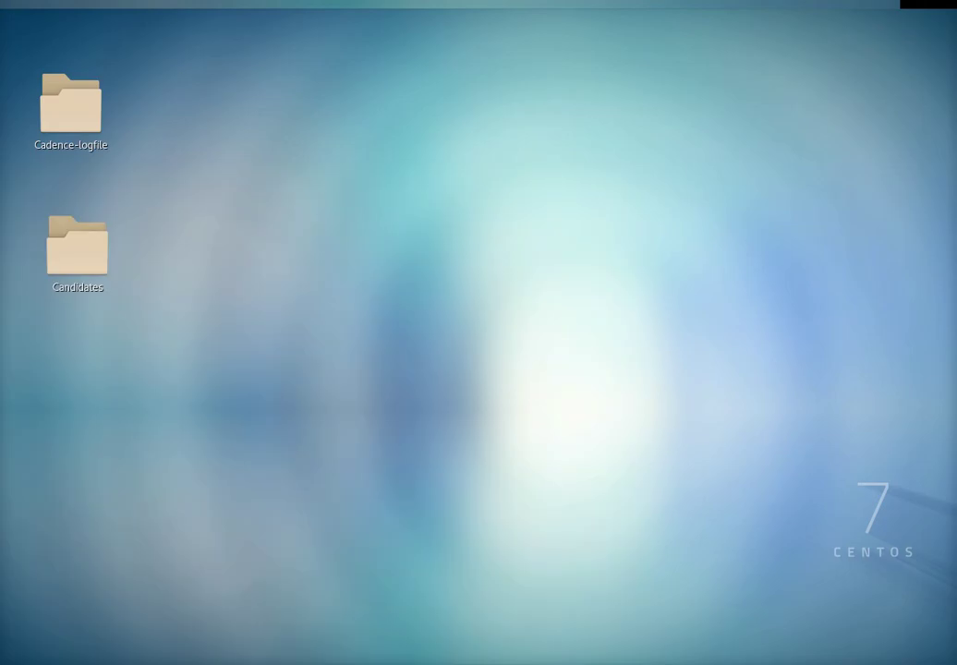
pyautogui.hotkey('alt', 'Tab')
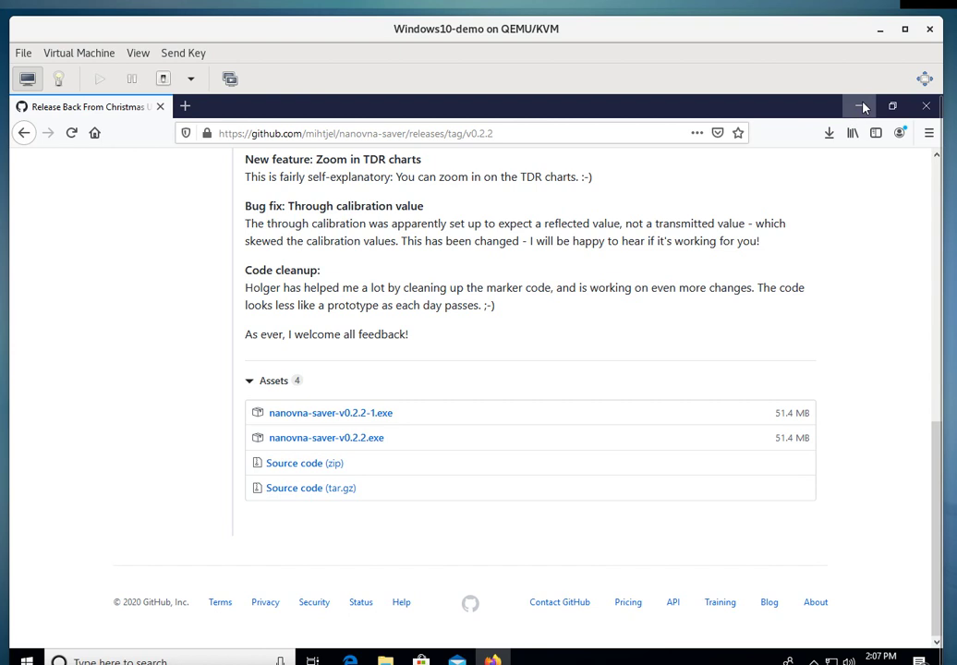
pyautogui.click(859, 108)
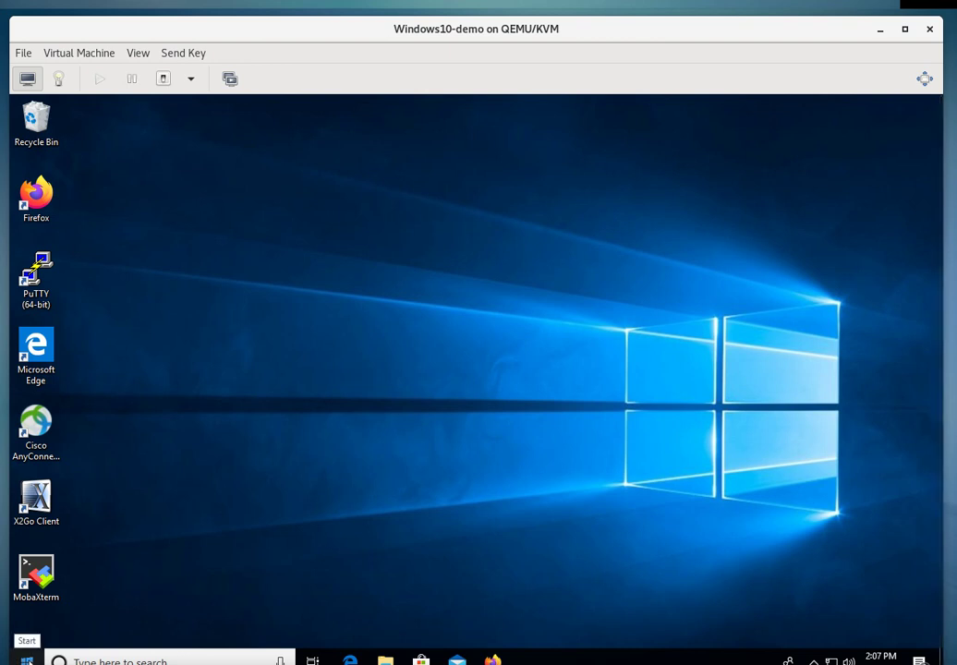
pyautogui.rightClick(27, 660)
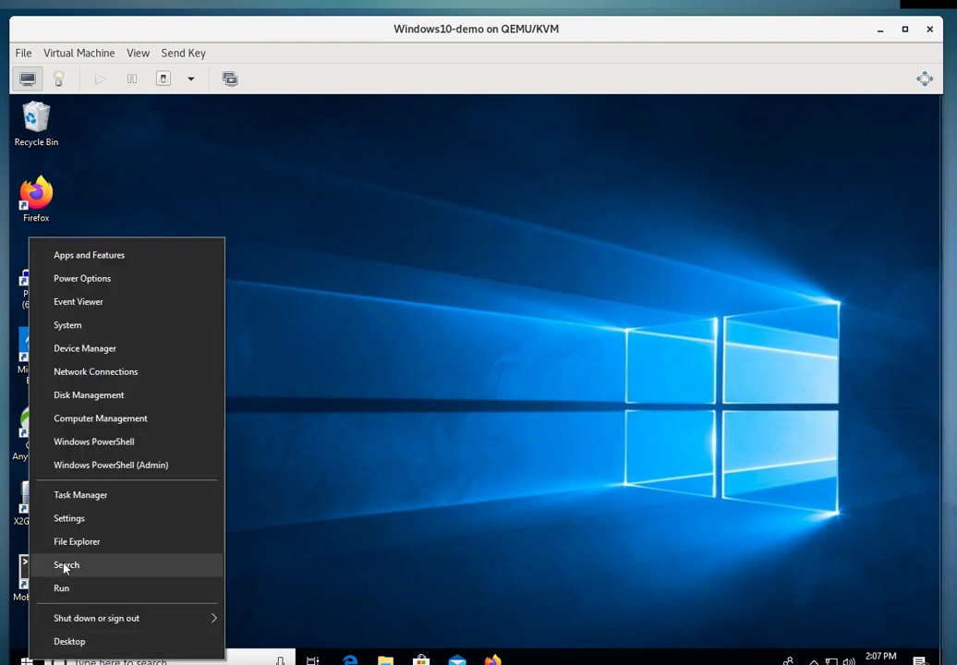
# Drag nanovna-saver-v0.2.2-1.exe from the Downloads folder onto the desktop, then minimize Explorer
pyautogui.click(98, 546)
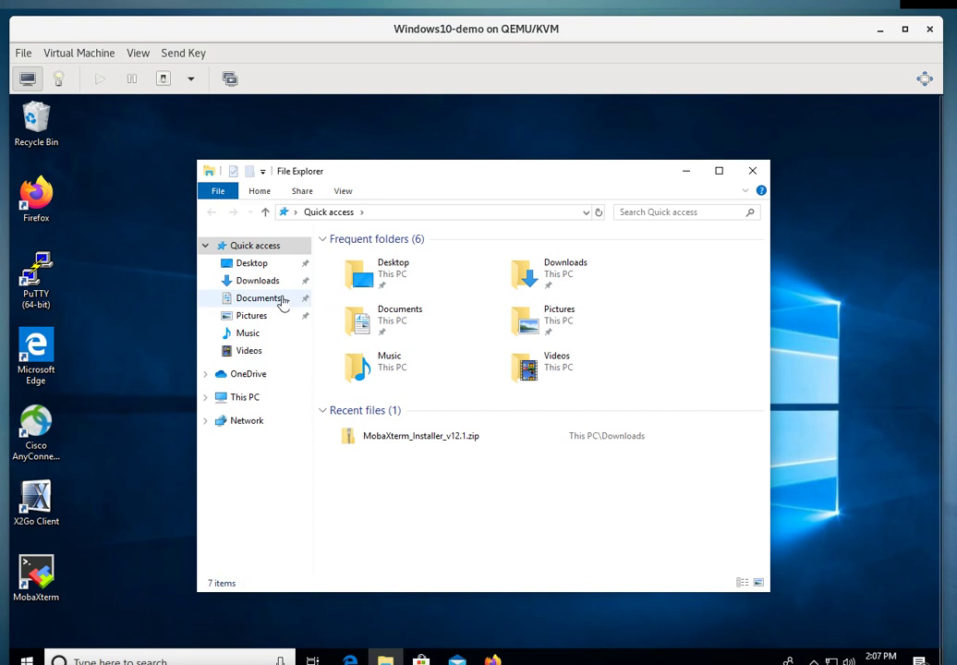
pyautogui.click(259, 282)
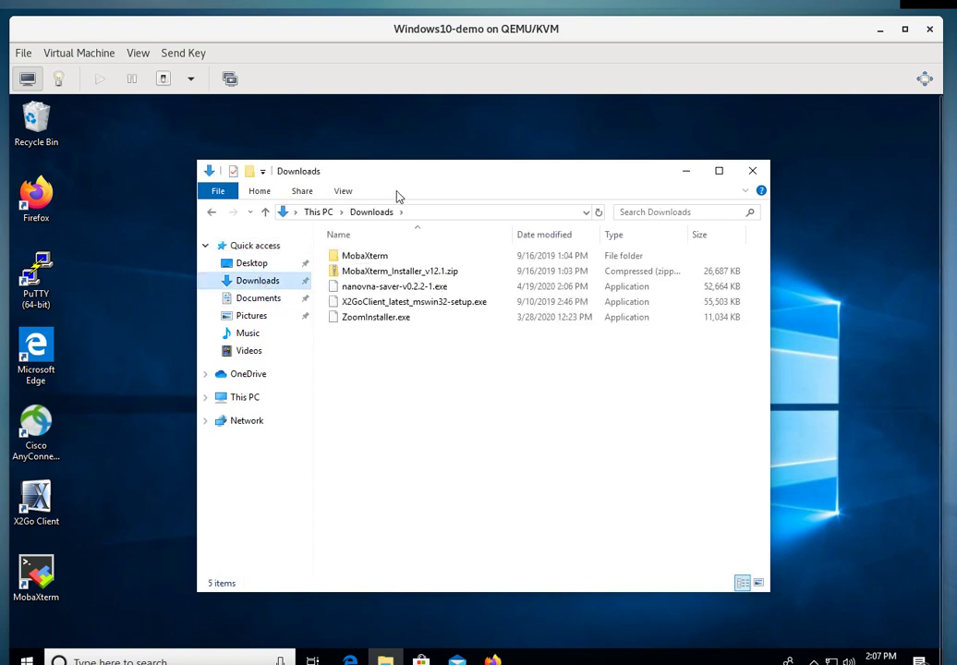
pyautogui.moveTo(439, 175); pyautogui.dragTo(581, 211)
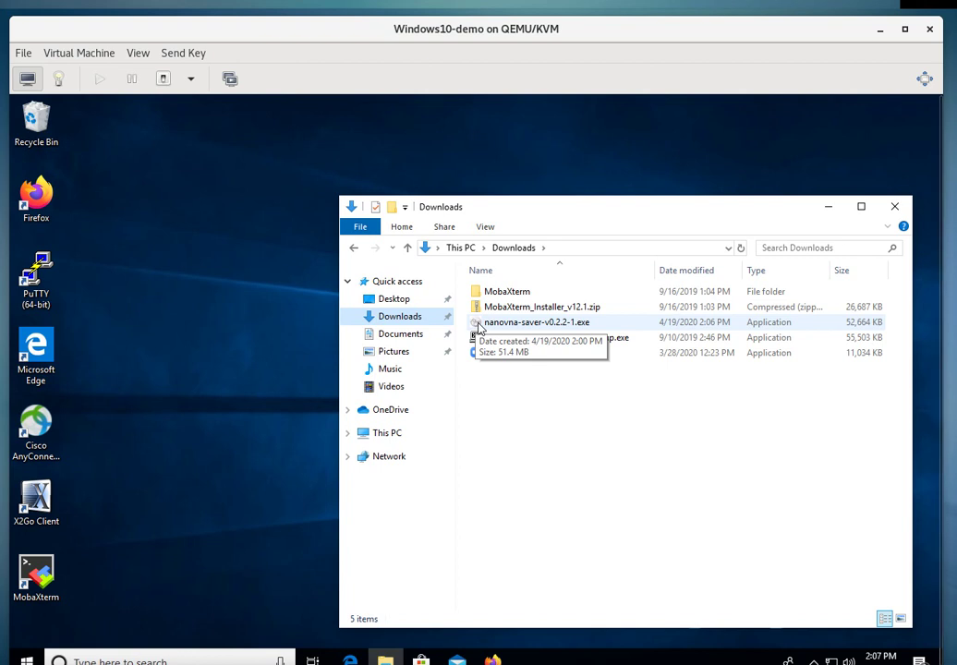
pyautogui.moveTo(476, 327); pyautogui.dragTo(153, 242)
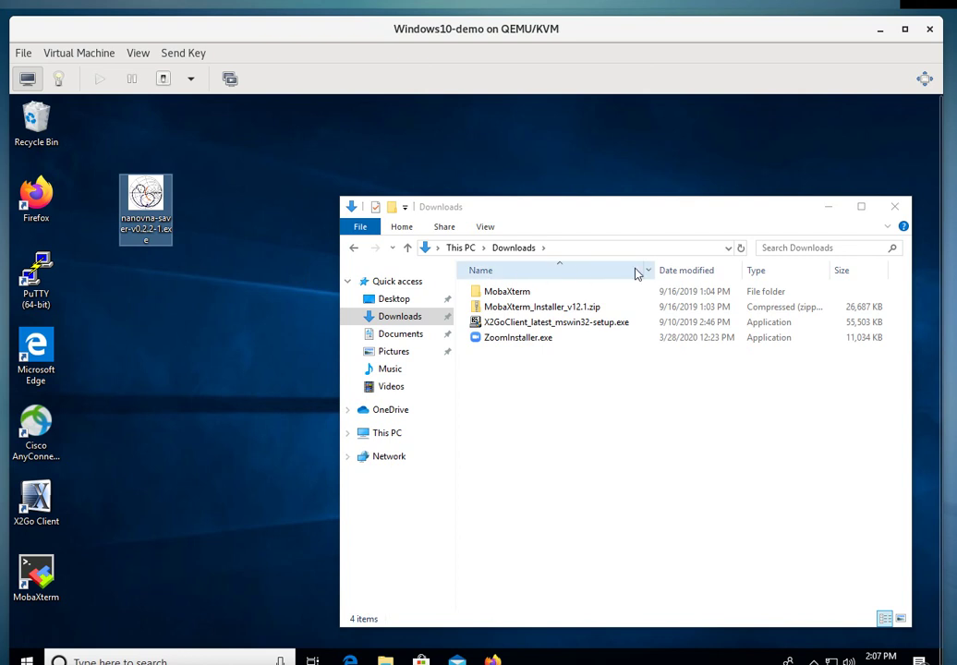
pyautogui.click(831, 211)
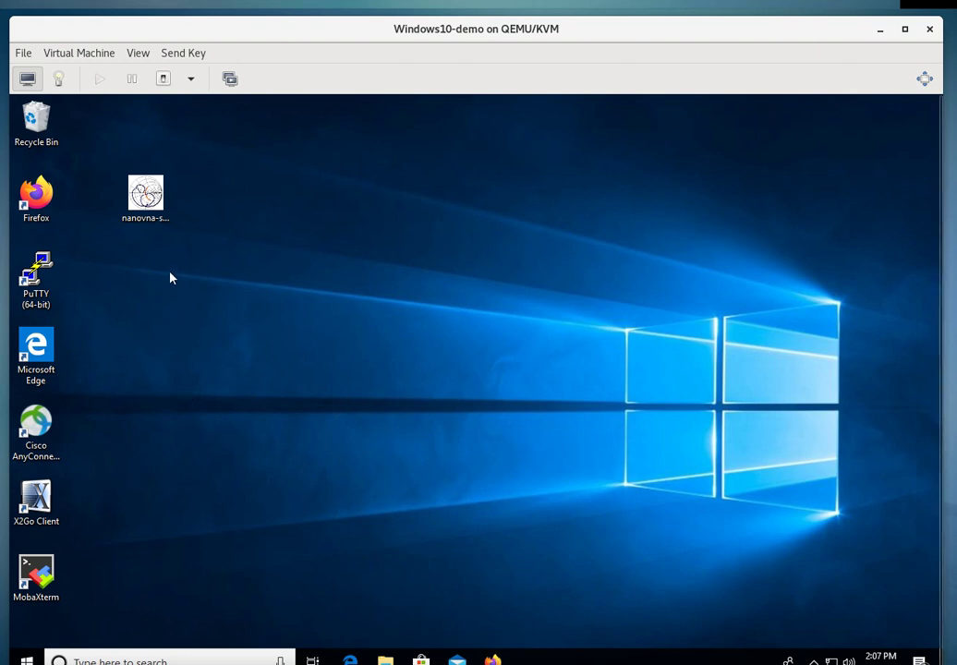
# Start nanovna-saver-v0.2.2-1.exe from its desktop icon and choose Run anyway in SmartScreen
pyautogui.click(139, 202)
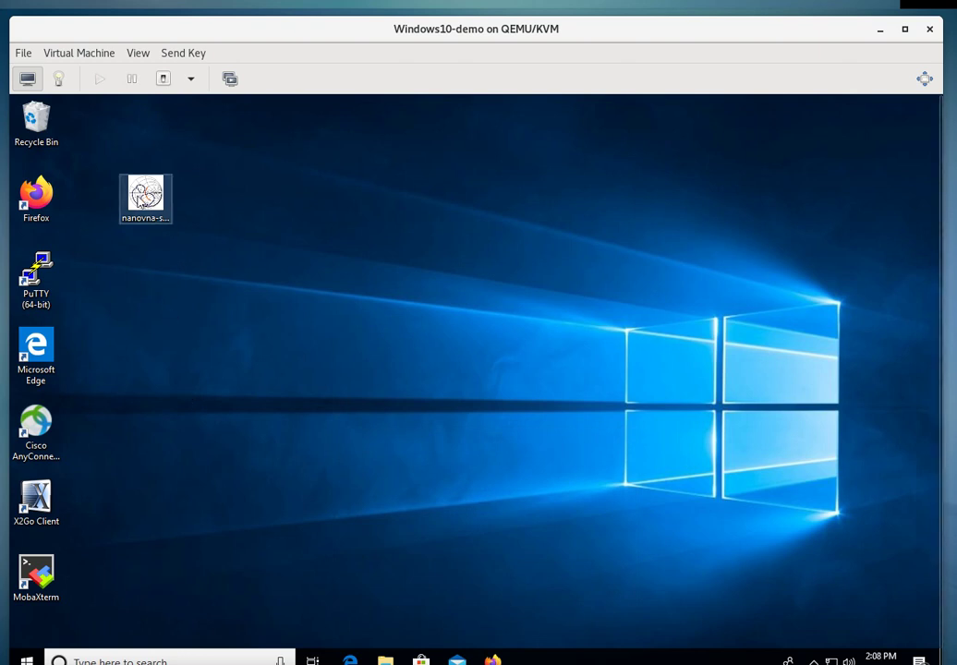
pyautogui.doubleClick(141, 200)
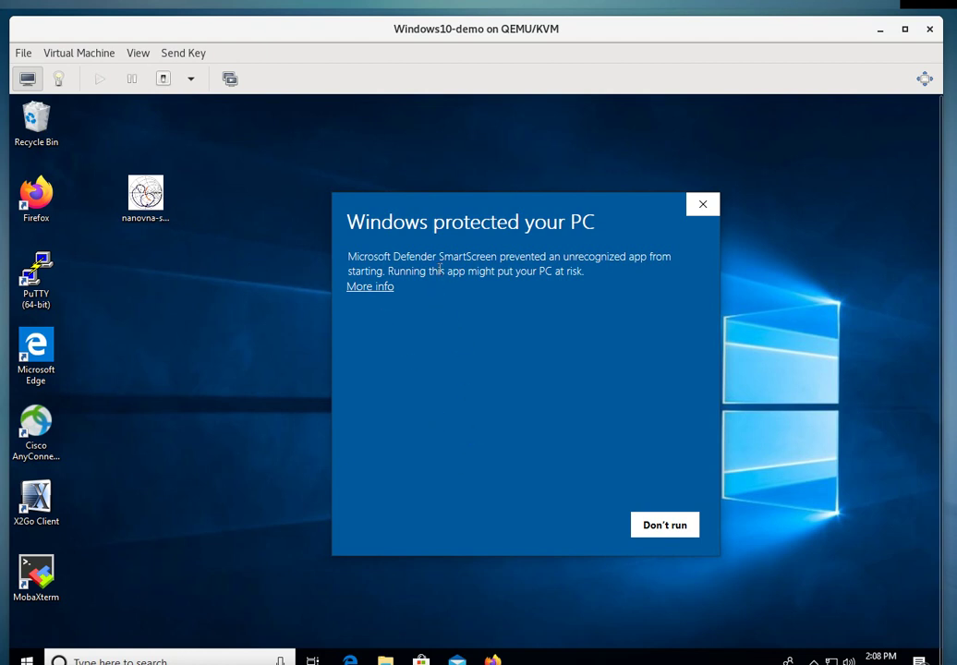
pyautogui.click(377, 288)
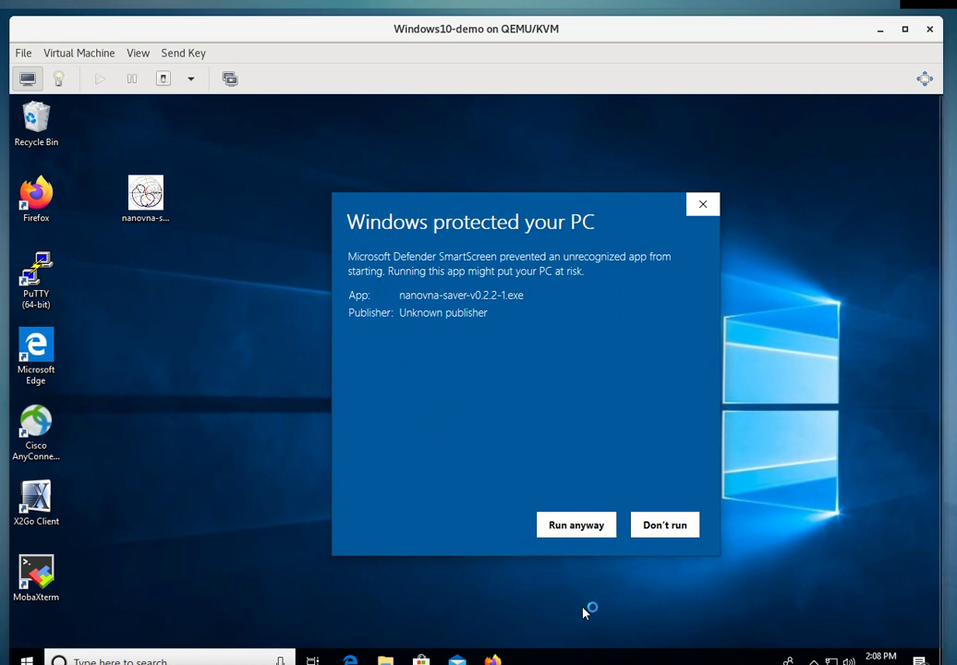
pyautogui.click(575, 524)
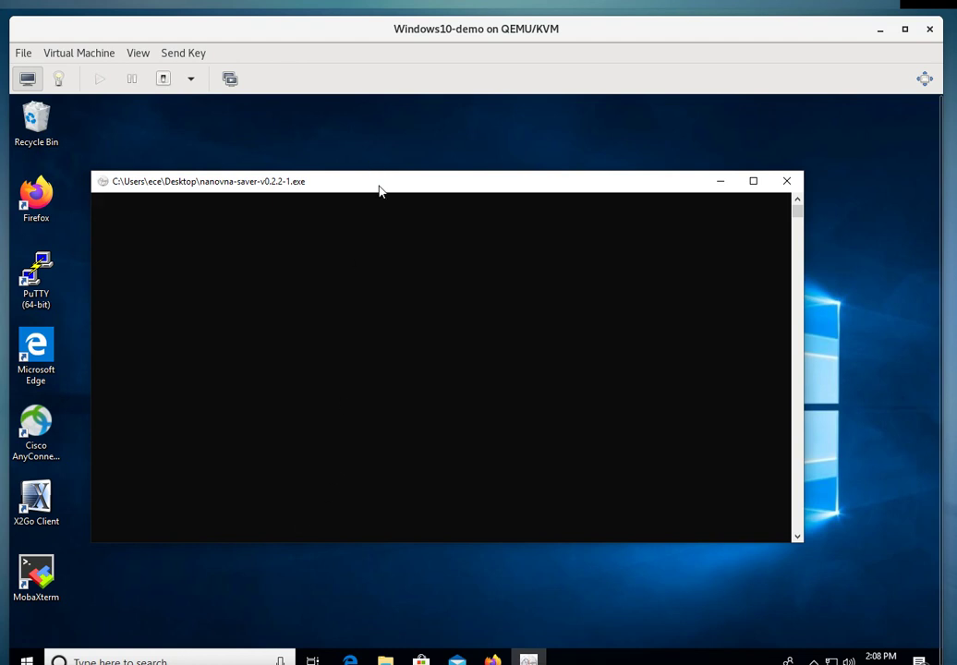
# Move the console window up and answer Yes to 'Enable checking for updates?'
pyautogui.moveTo(380, 190); pyautogui.dragTo(367, 144)
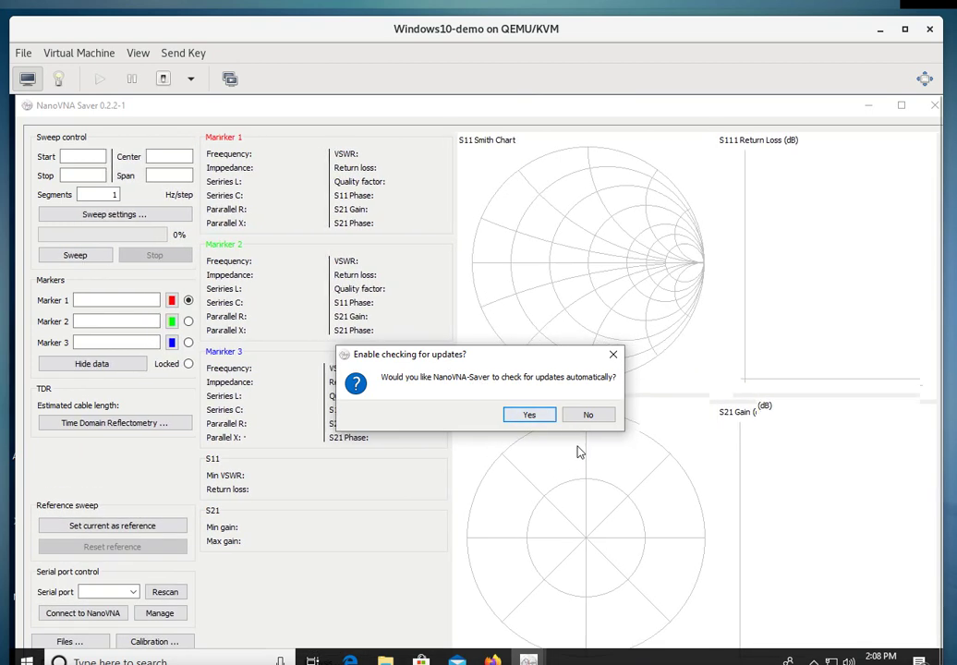
pyautogui.click(514, 416)
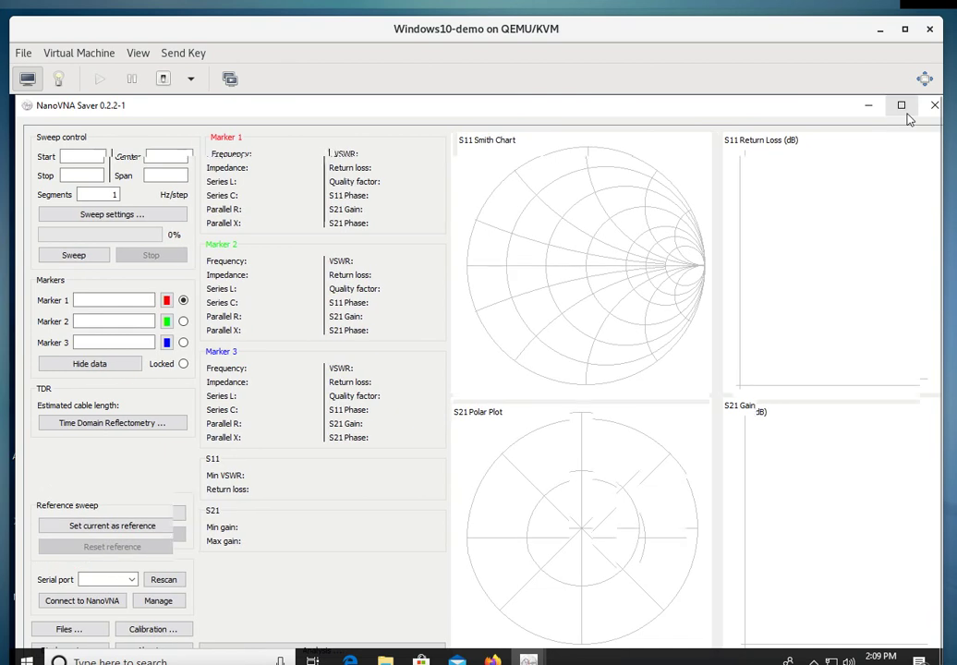
# Maximize NanoVNA-Saver, then restore, resize and maximize it again to fill the VM screen
pyautogui.click(909, 117)
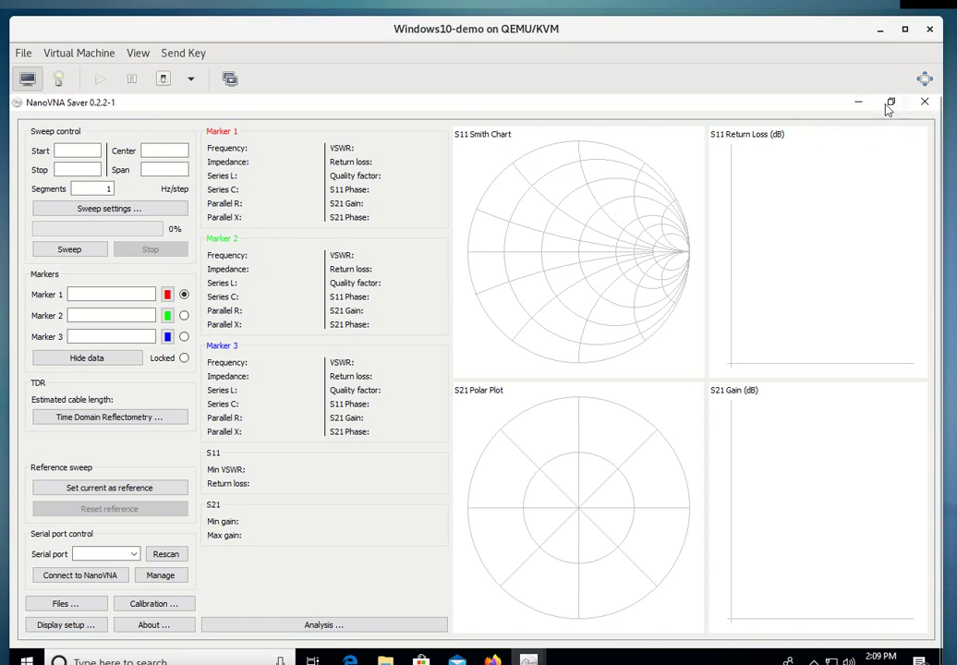
pyautogui.click(890, 103)
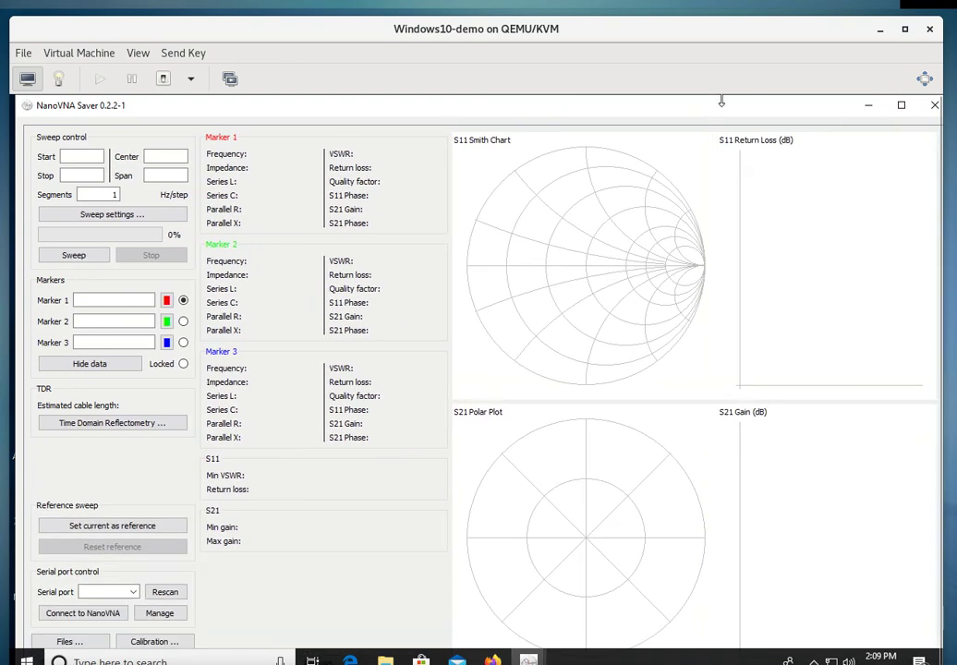
pyautogui.moveTo(722, 101)
pyautogui.mouseDown()
pyautogui.moveTo(732, 138)
pyautogui.moveTo(733, 107)
pyautogui.mouseUp()
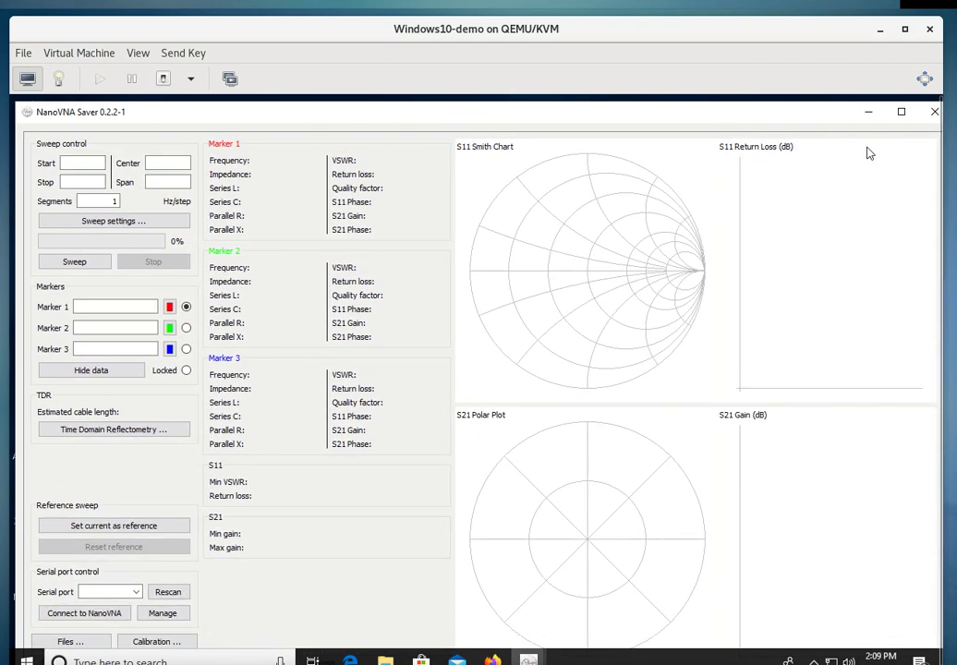
pyautogui.click(901, 110)
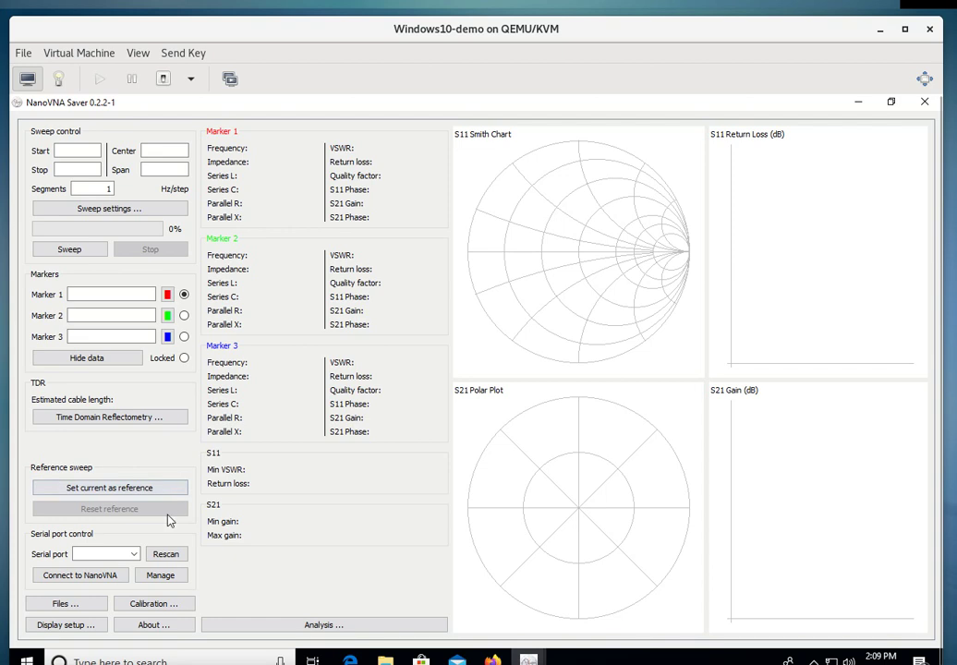